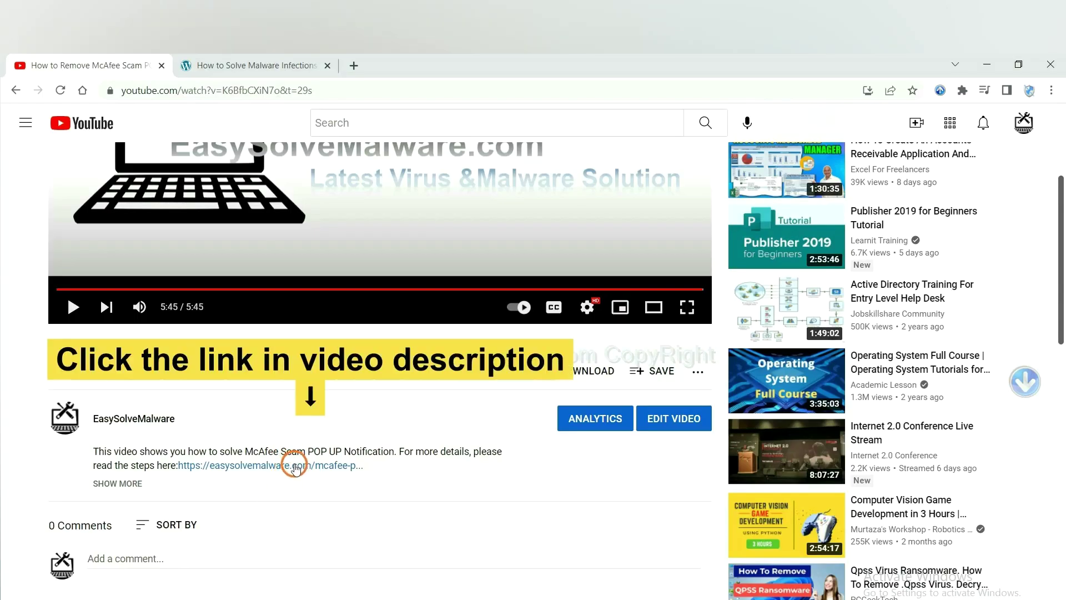
- Download the SpyHunter for Windows installer from the EasySolveMalware article
{"action": "left_click", "coordinate": [274, 61]}
{"action": "scroll", "coordinate": [1058, 338], "scroll_direction": "down", "scroll_amount": 2}
{"action": "scroll", "coordinate": [1058, 338], "scroll_direction": "down", "scroll_amount": 2}
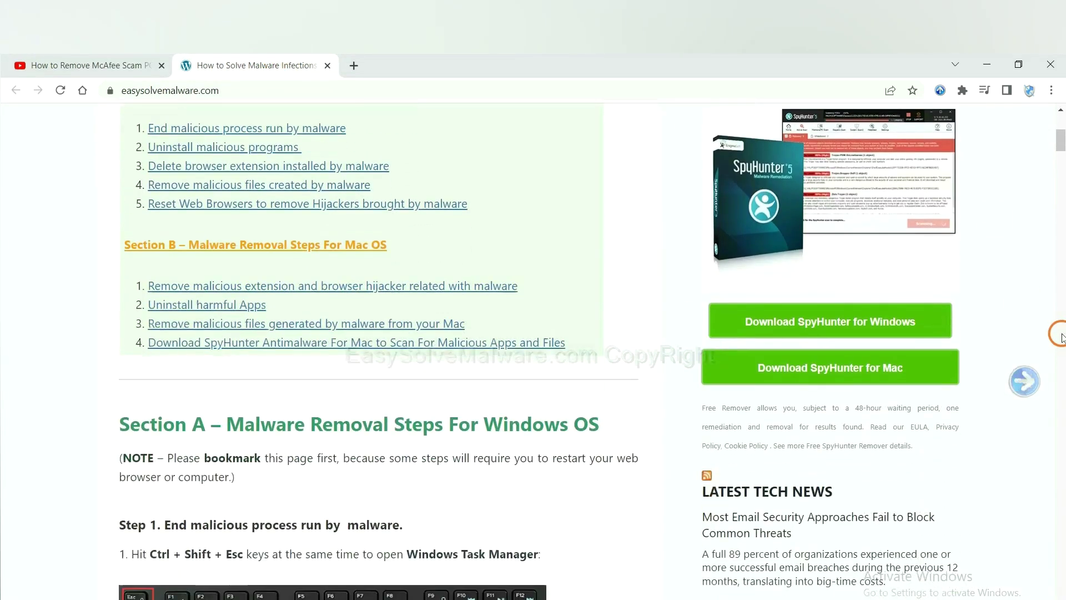
{"action": "left_click", "coordinate": [905, 320]}
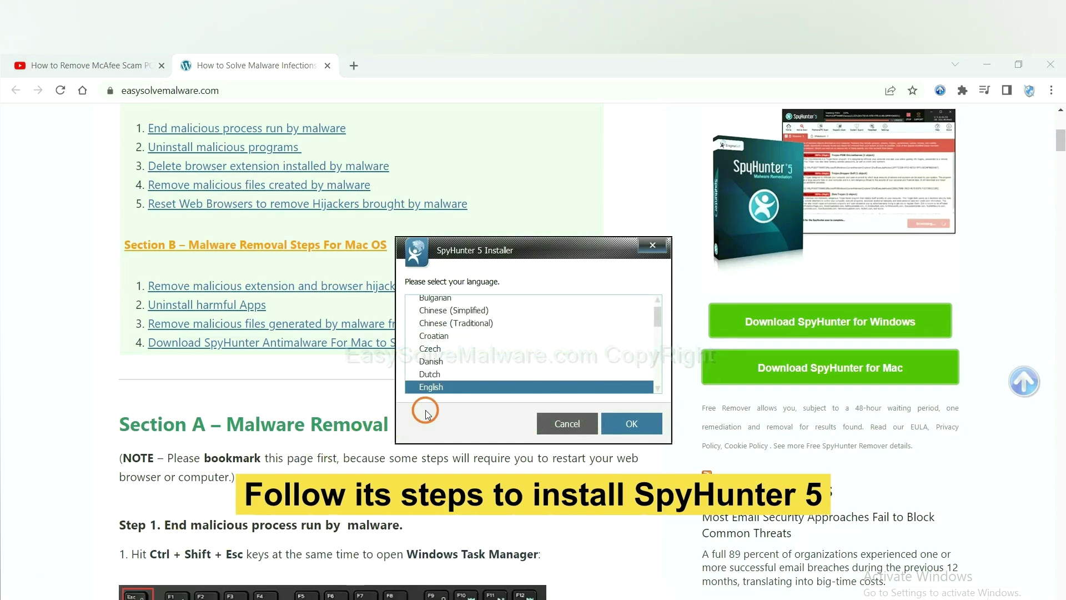
- Install SpyHunter 5 in English after accepting the EULA and Privacy Policy
{"action": "left_click", "coordinate": [618, 424]}
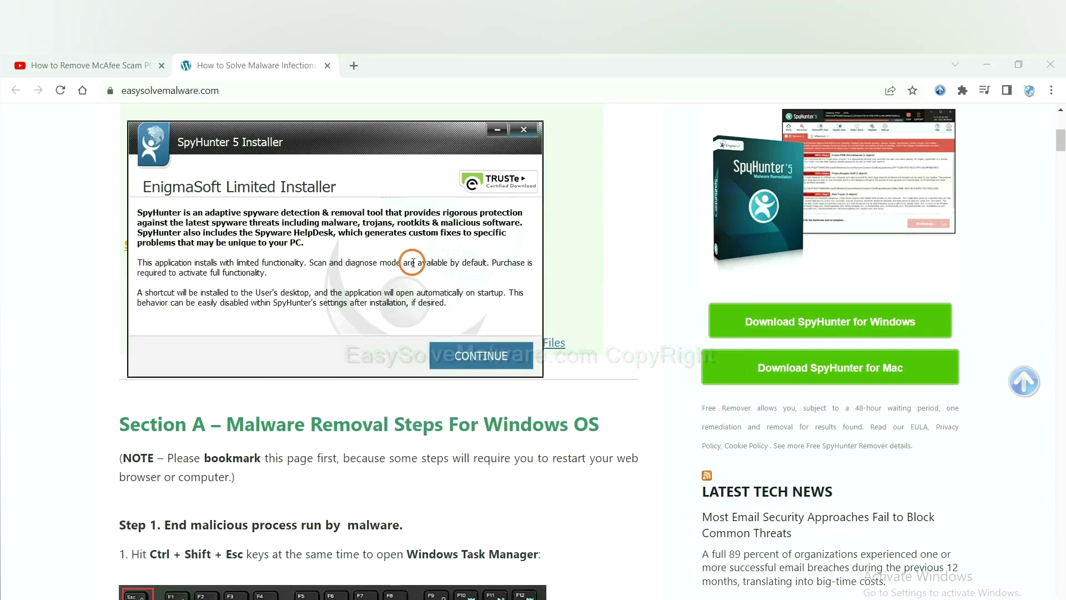
{"action": "left_click", "coordinate": [460, 358]}
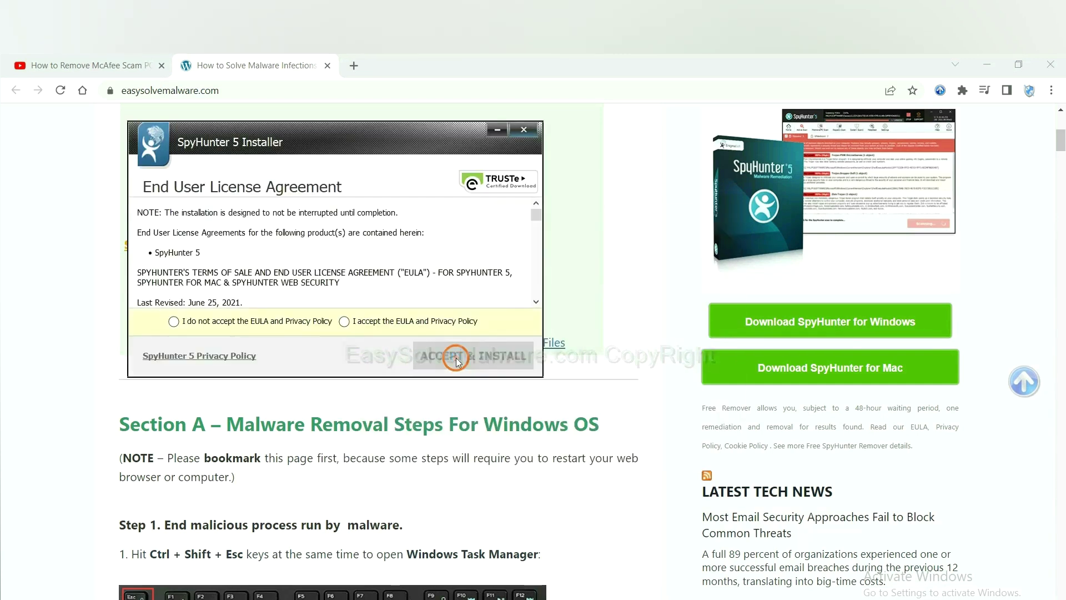
{"action": "left_click", "coordinate": [344, 321]}
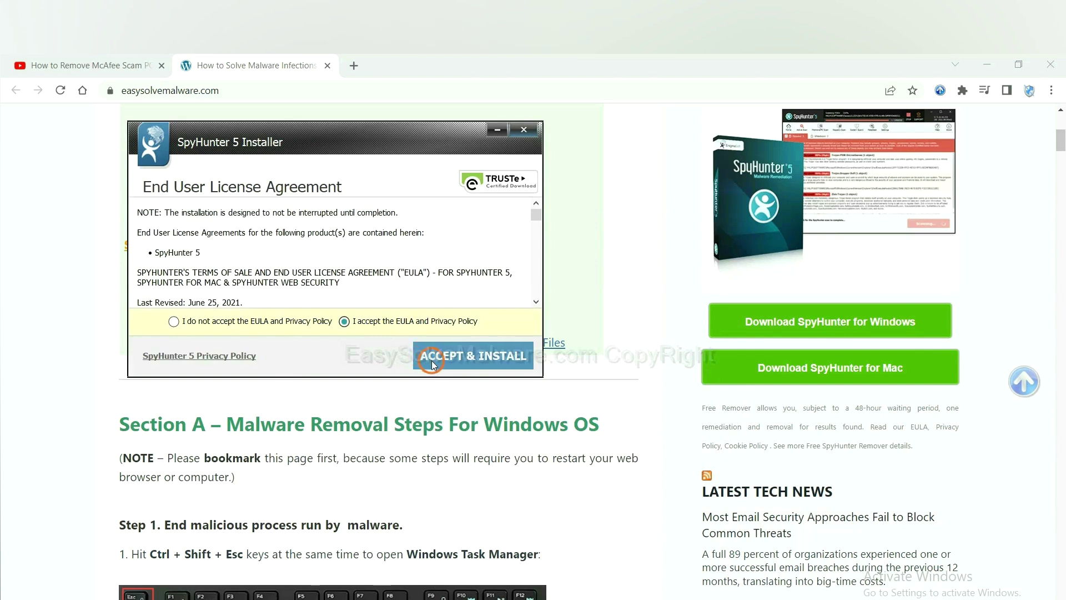
{"action": "left_click", "coordinate": [434, 362]}
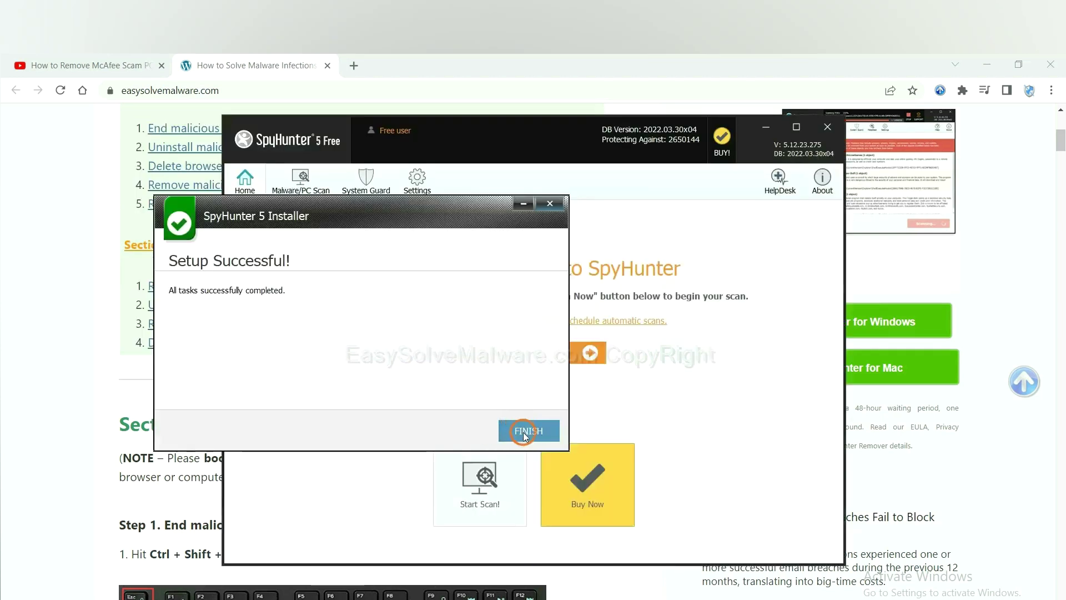
- Finish setup, run a SpyHunter scan, and continue past the unknown object remove360.bat
{"action": "left_click", "coordinate": [523, 428]}
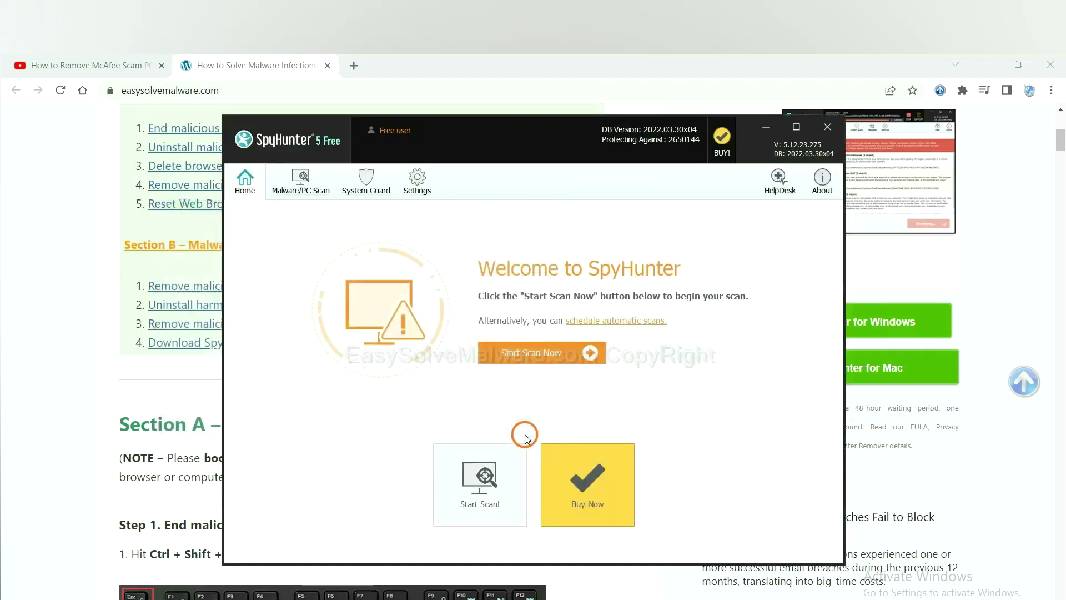
{"action": "left_click", "coordinate": [526, 355]}
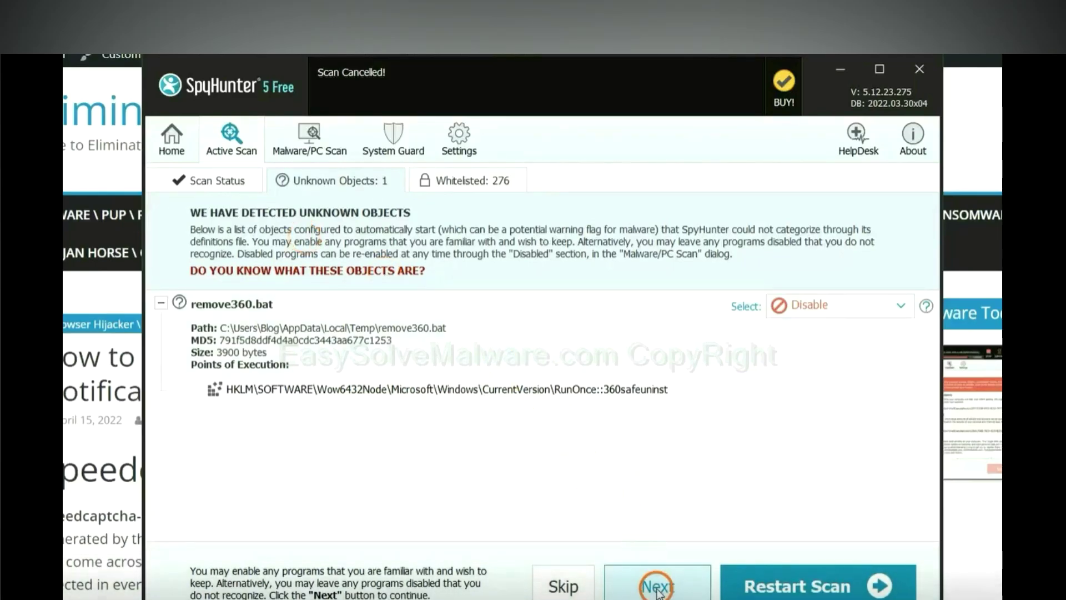
{"action": "left_click", "coordinate": [655, 584]}
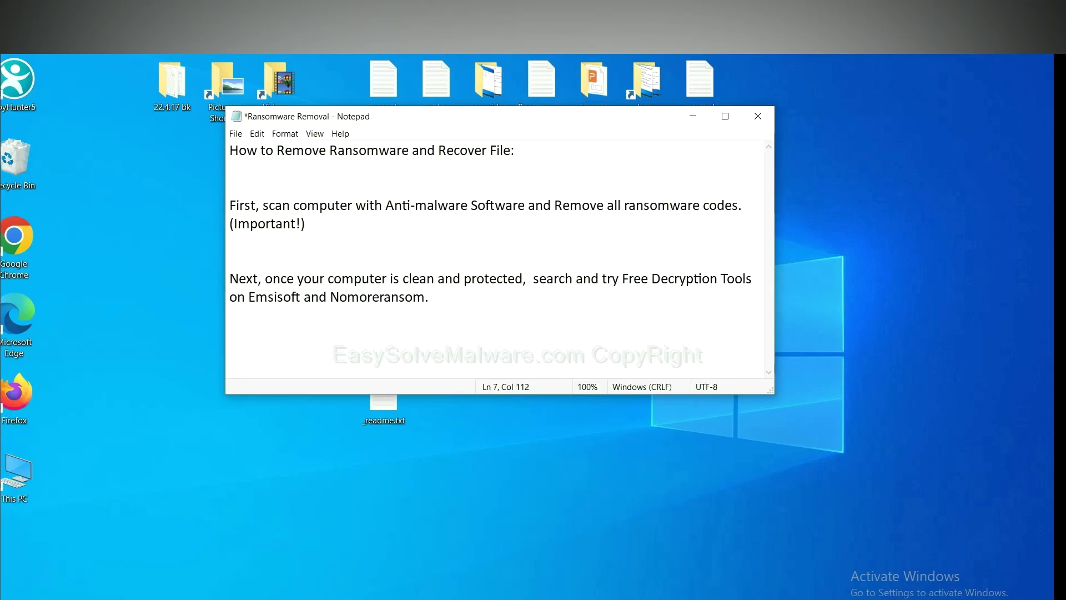
- Bring the 'Ransomware Removal' Notepad notes to the front
{"action": "left_click", "coordinate": [563, 119]}
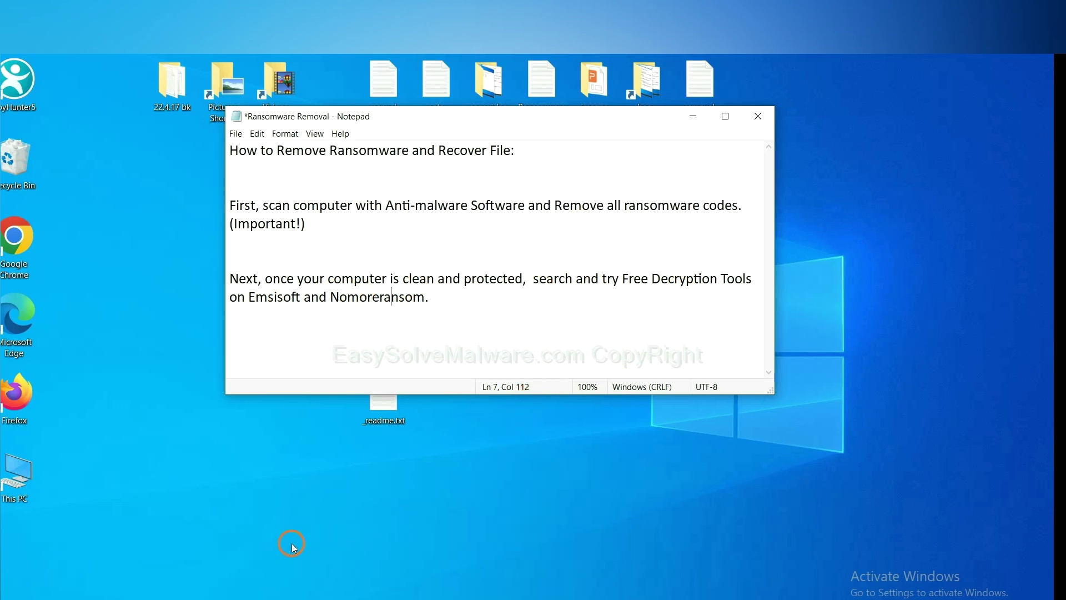
- Scroll the jhdd guide to Step 4 and follow its Emsisoft.com decryption tools link
{"action": "mouse_move", "coordinate": [175, 599]}
{"action": "left_click", "coordinate": [175, 572]}
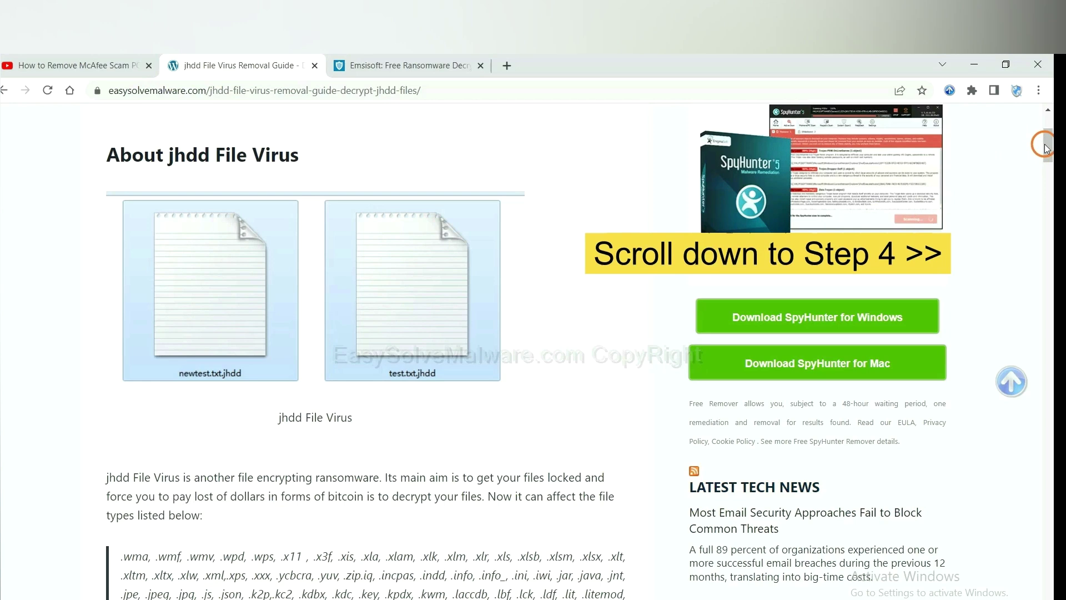
{"action": "left_click_drag", "start_coordinate": [1047, 138], "coordinate": [1049, 531]}
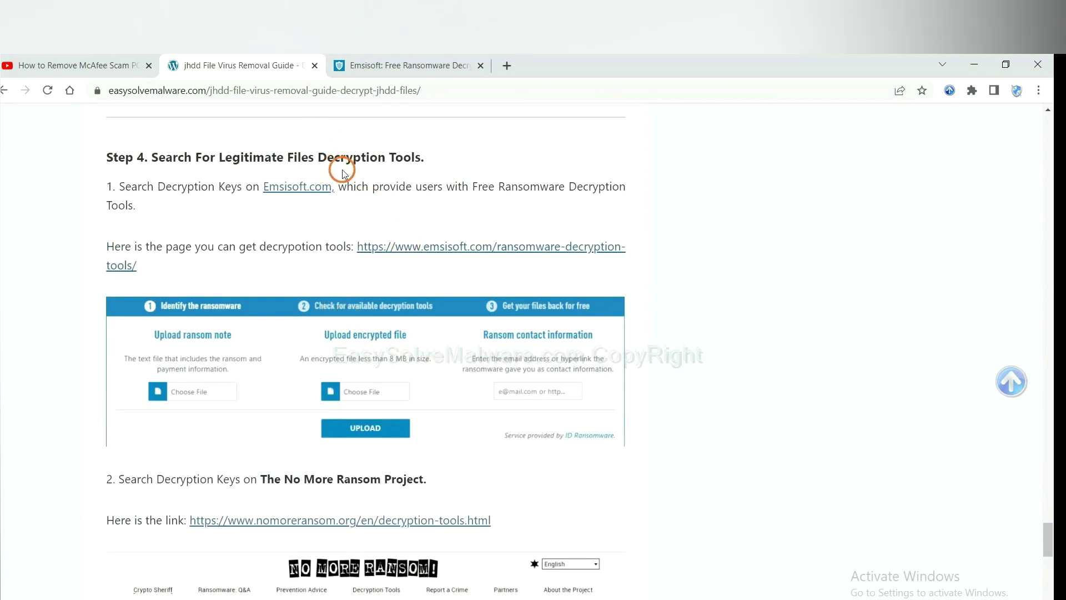
{"action": "scroll", "coordinate": [360, 271], "scroll_direction": "down", "scroll_amount": 3}
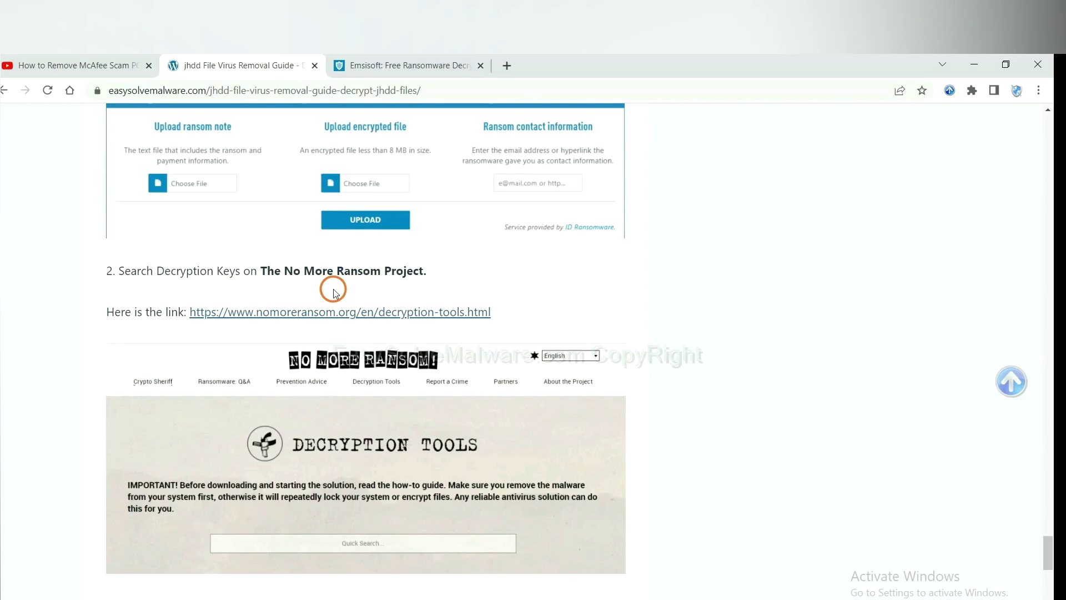
{"action": "scroll", "coordinate": [456, 308], "scroll_direction": "up", "scroll_amount": 5}
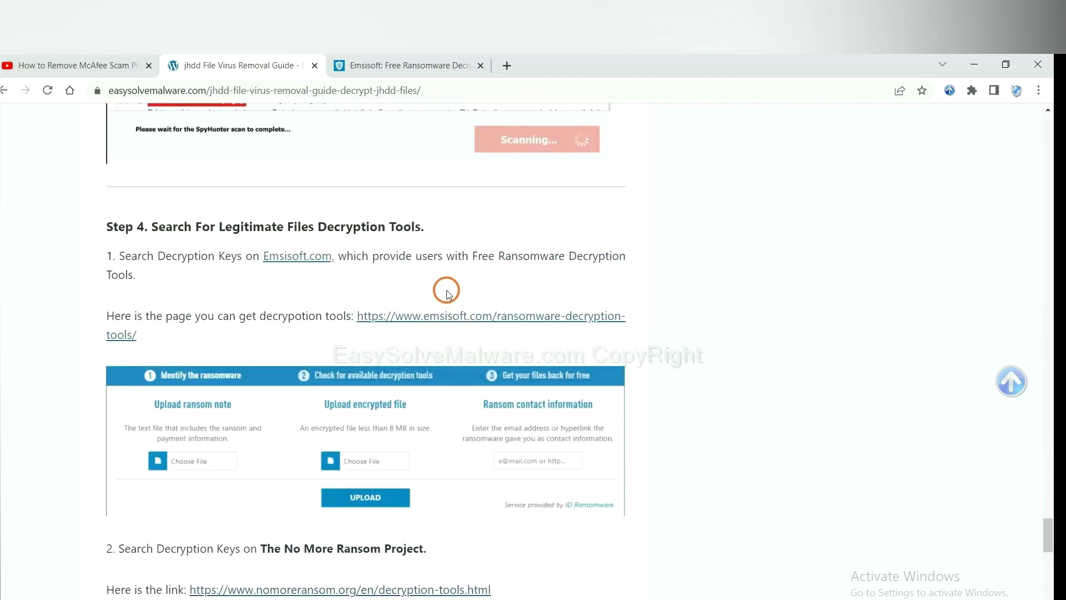
{"action": "left_click", "coordinate": [441, 321]}
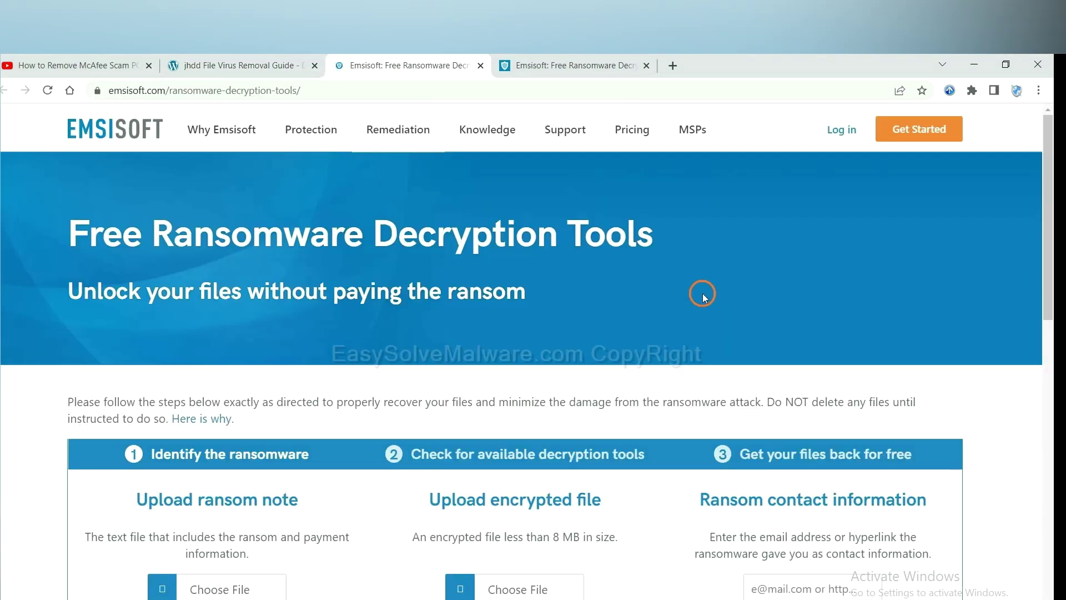
- Scroll through Emsisoft's Free Ransomware Decryption Tools page
{"action": "scroll", "coordinate": [691, 288], "scroll_direction": "down", "scroll_amount": 4}
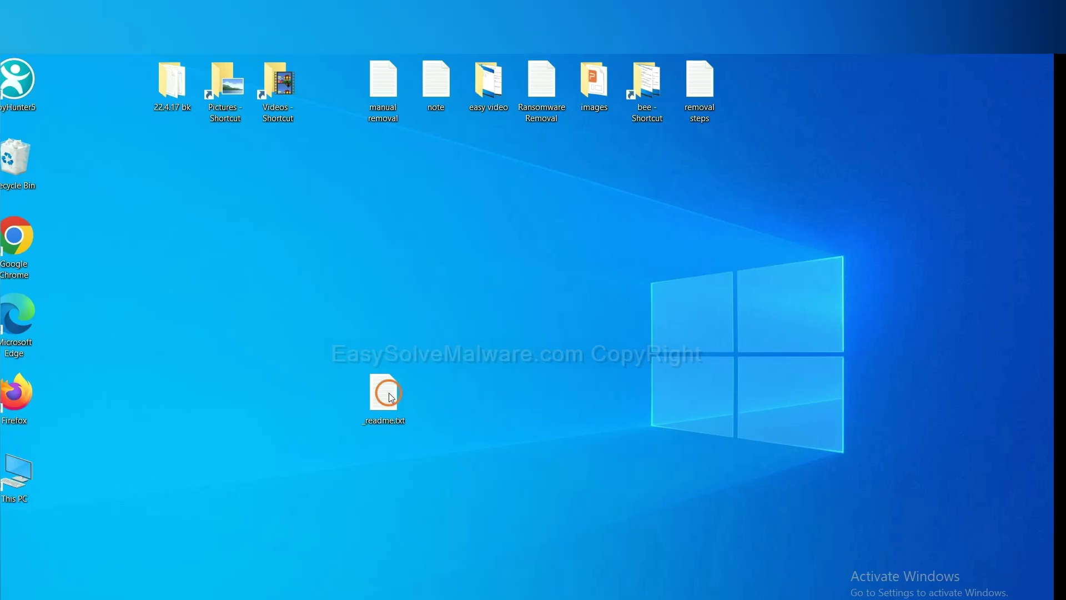
- Copy the contact e-mail from _readme.txt into Emsisoft's ransom contact information field
{"action": "left_click", "coordinate": [389, 397]}
{"action": "double_click", "coordinate": [390, 397]}
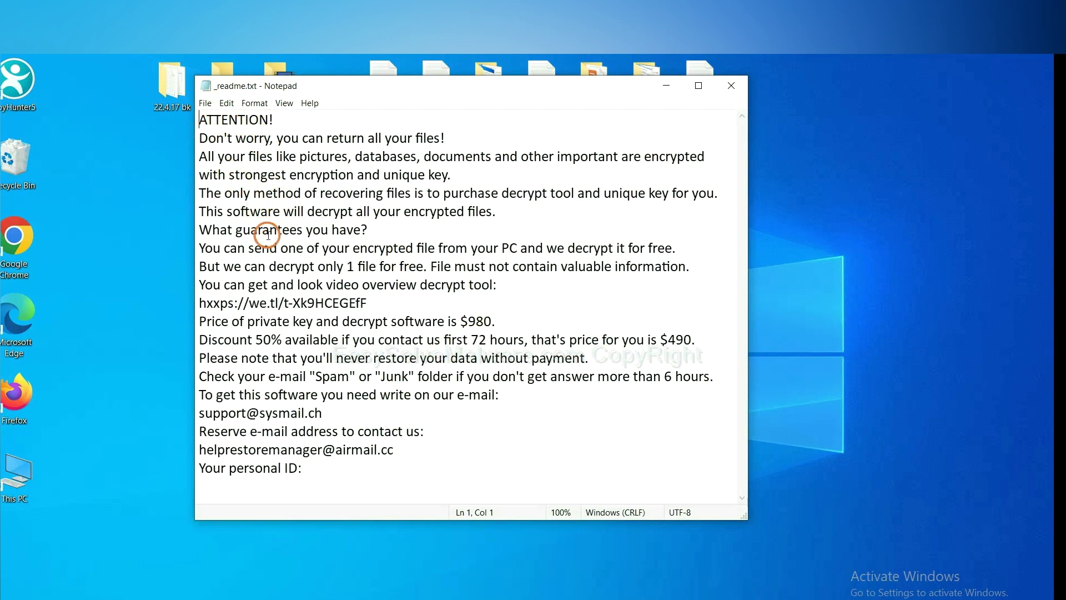
{"action": "left_click_drag", "start_coordinate": [344, 417], "coordinate": [172, 407]}
{"action": "key", "text": "ctrl+c"}
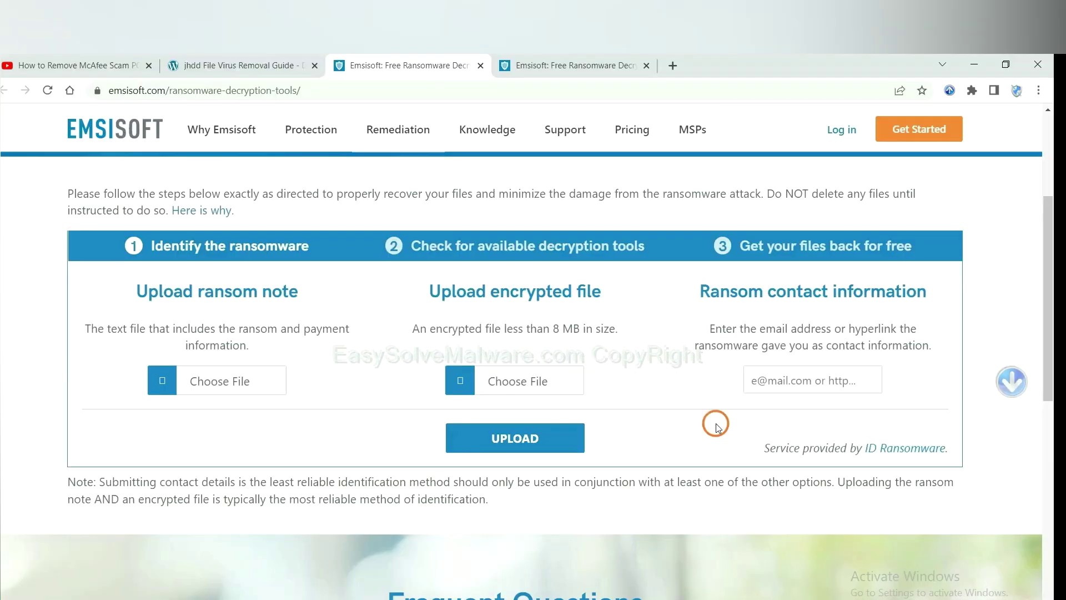
{"action": "left_click", "coordinate": [810, 381]}
{"action": "key", "text": "ctrl+v"}
{"action": "key", "text": "Escape"}
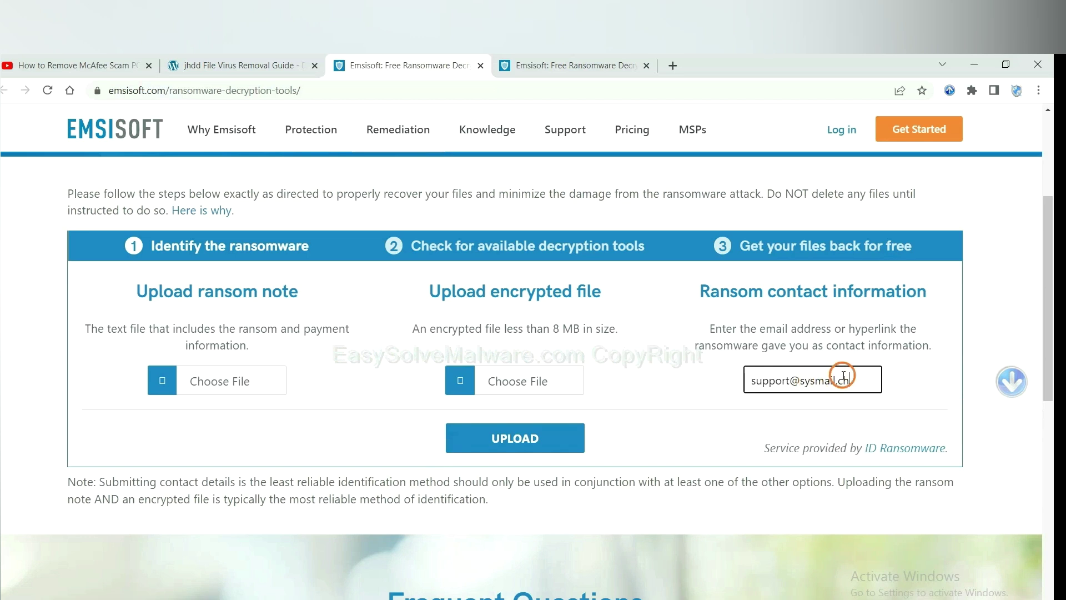
- Upload the details, get STOP (Djvu) identified, and open its more-information link
{"action": "left_click", "coordinate": [558, 437]}
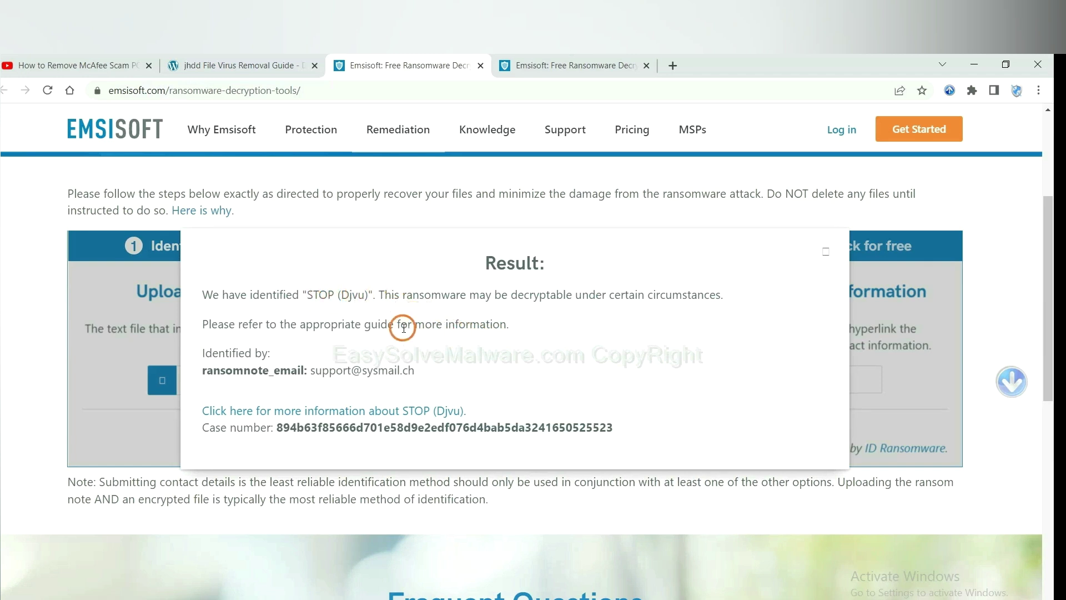
{"action": "left_click", "coordinate": [345, 418]}
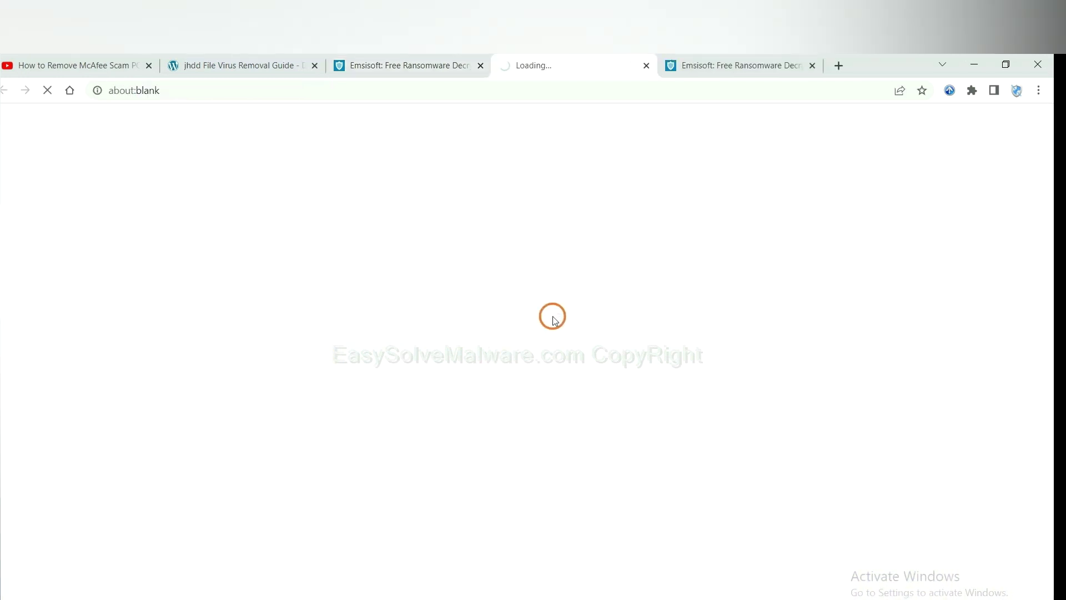
- Scroll the blog post to the STOP variants list and open the STOP Djvu decryptor page
{"action": "scroll", "coordinate": [563, 308], "scroll_direction": "down", "scroll_amount": 3}
{"action": "scroll", "coordinate": [531, 288], "scroll_direction": "down", "scroll_amount": 10}
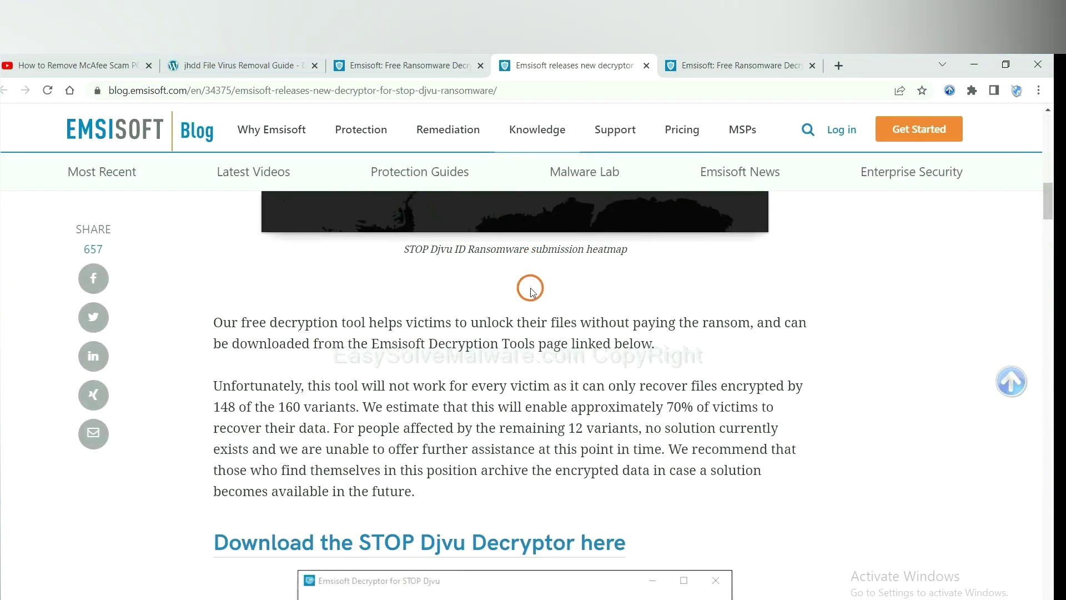
{"action": "scroll", "coordinate": [531, 290], "scroll_direction": "down", "scroll_amount": 12}
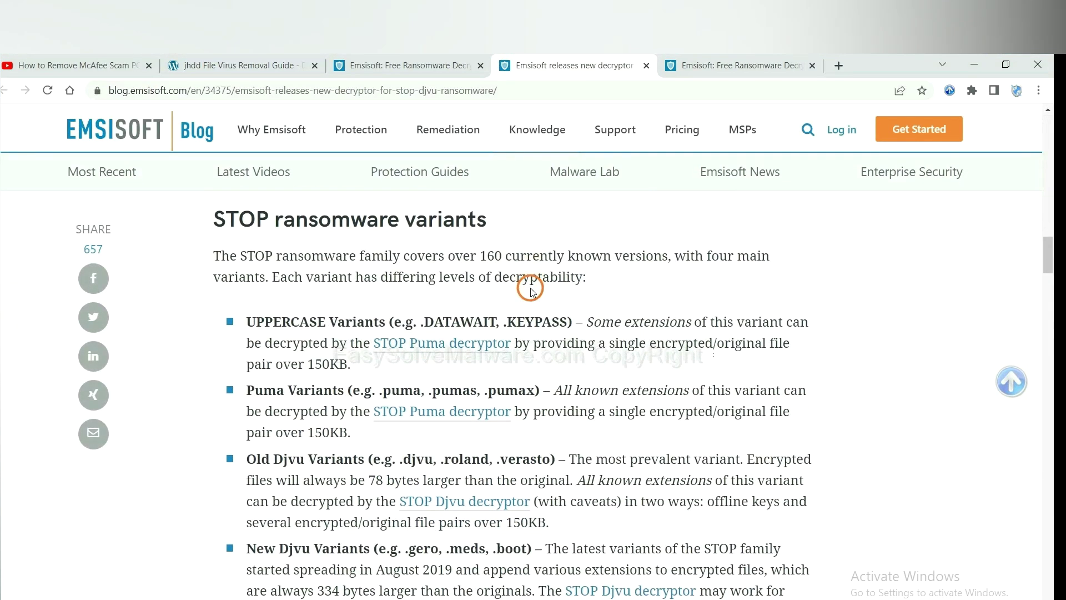
{"action": "scroll", "coordinate": [530, 288], "scroll_direction": "down", "scroll_amount": 2}
{"action": "scroll", "coordinate": [477, 286], "scroll_direction": "up", "scroll_amount": 2}
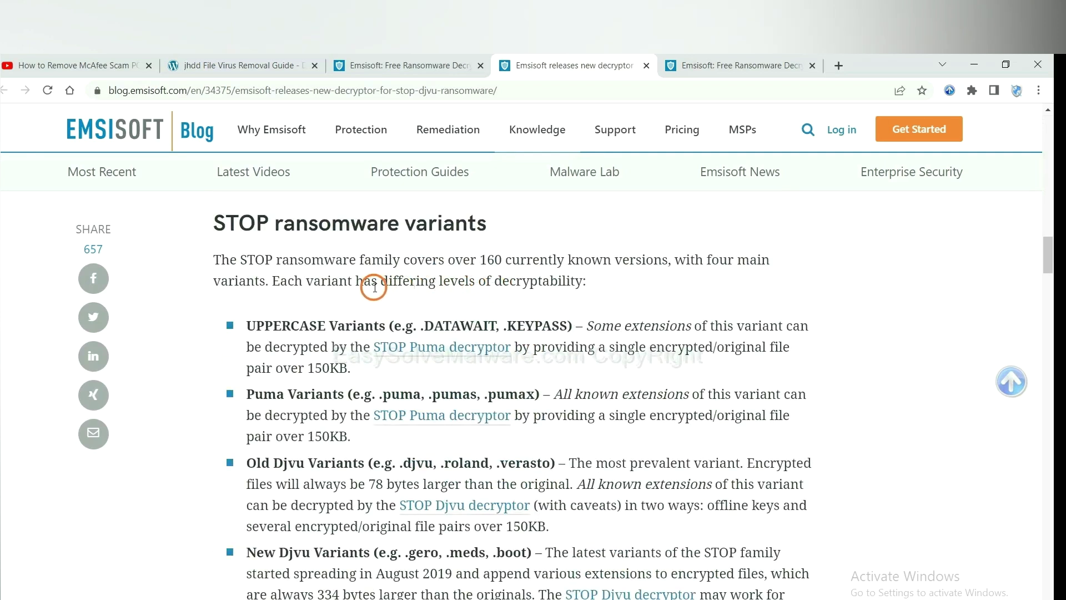
{"action": "scroll", "coordinate": [374, 333], "scroll_direction": "down", "scroll_amount": 1}
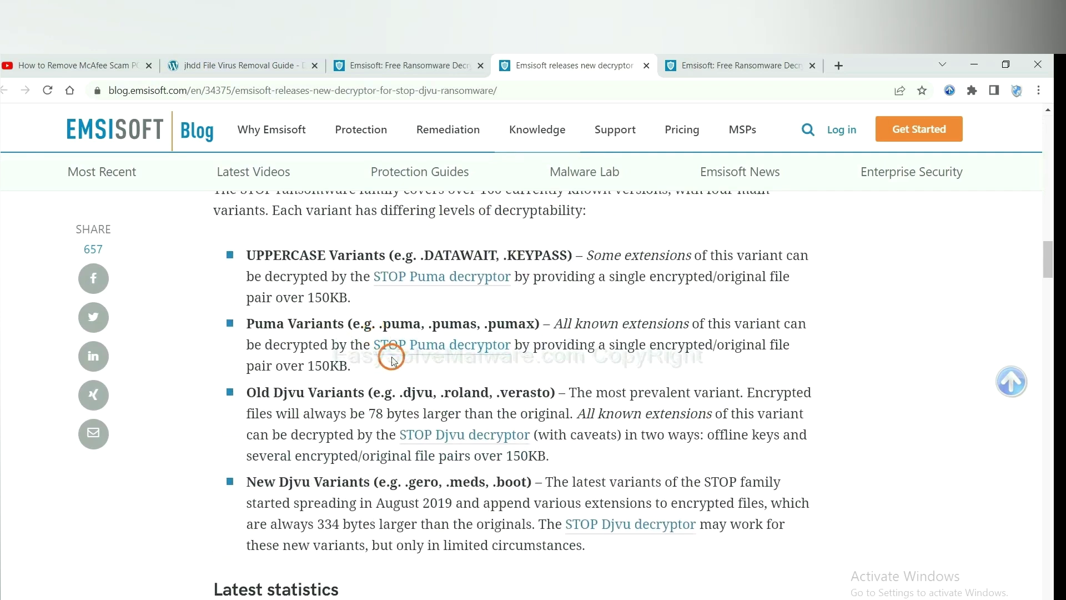
{"action": "scroll", "coordinate": [393, 358], "scroll_direction": "down", "scroll_amount": 2}
{"action": "scroll", "coordinate": [395, 347], "scroll_direction": "down", "scroll_amount": 1}
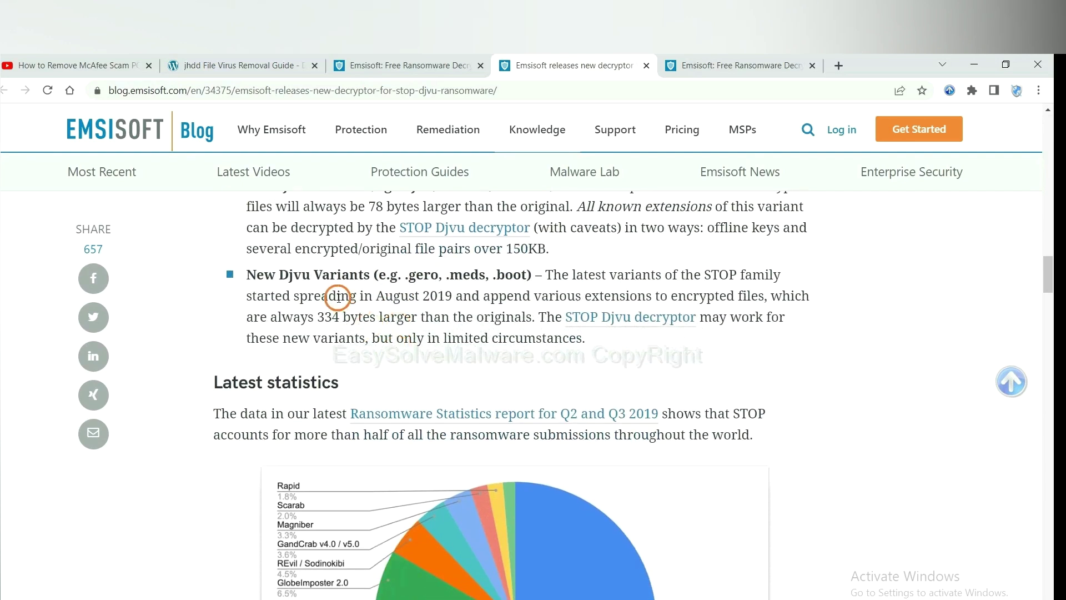
{"action": "left_click", "coordinate": [613, 321]}
{"action": "scroll", "coordinate": [612, 318], "scroll_direction": "down", "scroll_amount": 4}
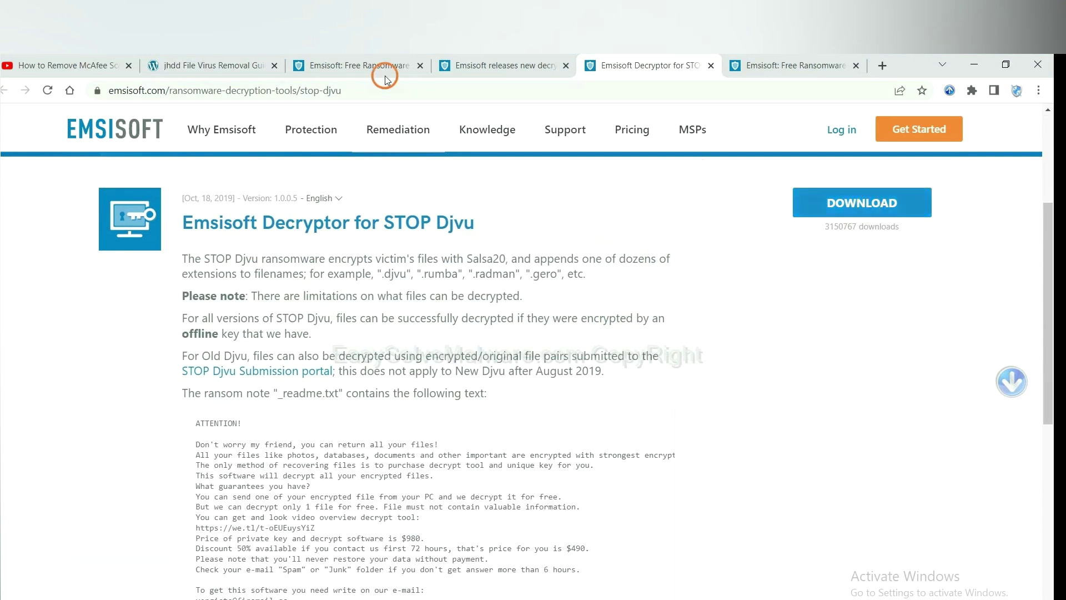
- Return to the jhdd removal guide and open the nomoreransom.org decryption tools page
{"action": "left_click", "coordinate": [170, 67]}
{"action": "scroll", "coordinate": [383, 411], "scroll_direction": "down", "scroll_amount": 5}
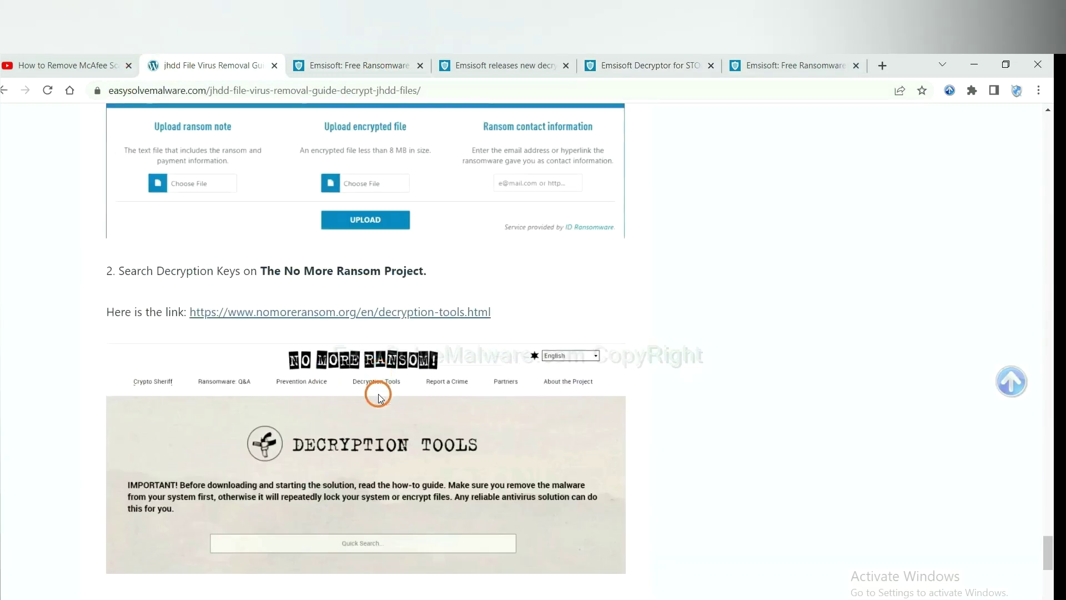
{"action": "left_click", "coordinate": [390, 247]}
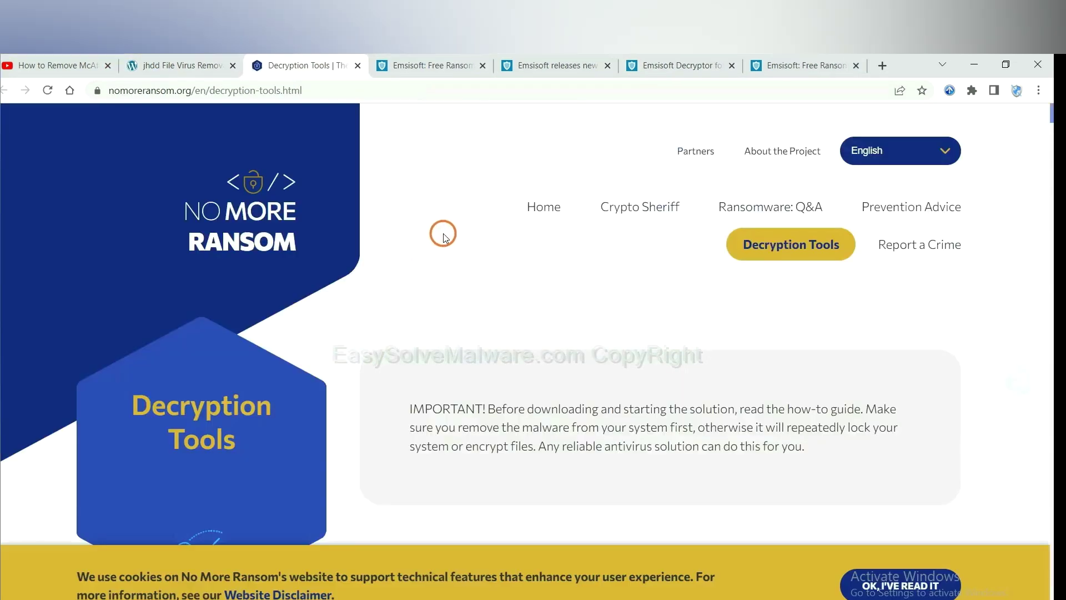
{"action": "scroll", "coordinate": [547, 297], "scroll_direction": "down", "scroll_amount": 3}
- Quick-search the tools for 'djvu' and expand the djvu Ransom entry
{"action": "left_click", "coordinate": [531, 380]}
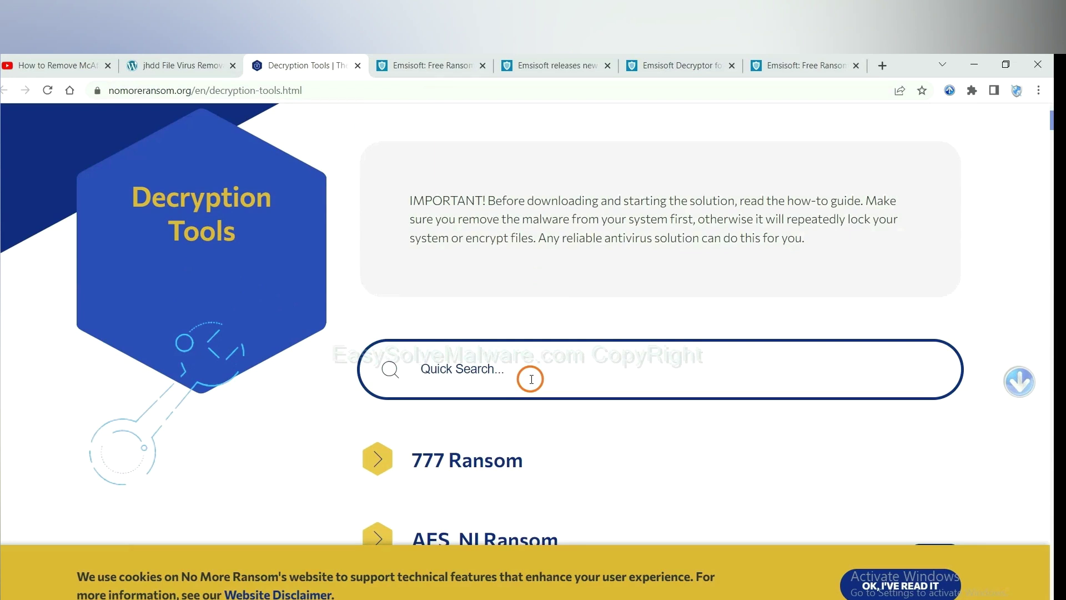
{"action": "type", "text": "djv"}
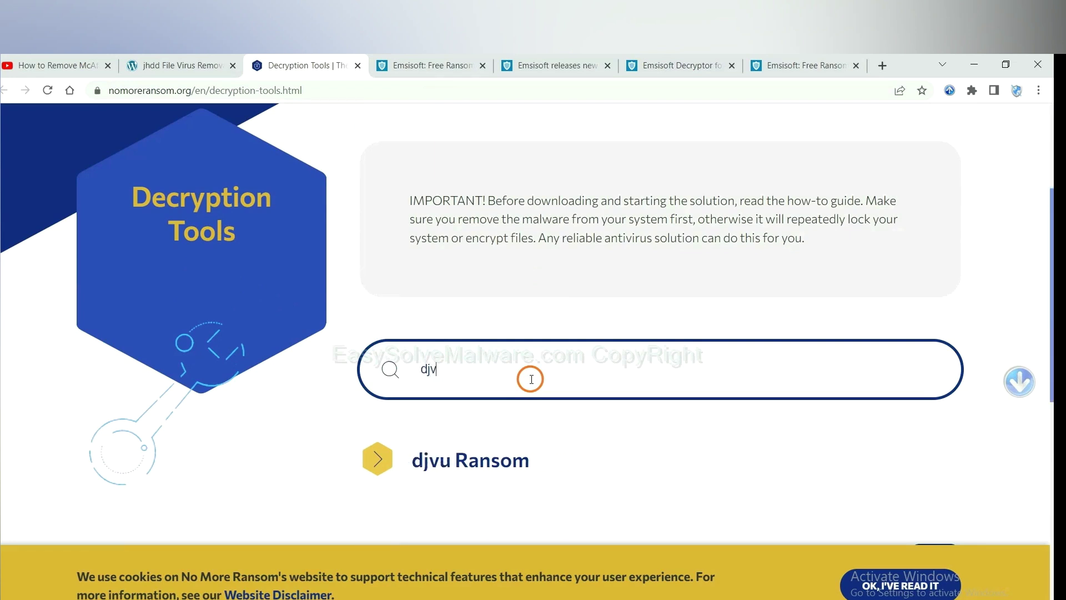
{"action": "type", "text": "u"}
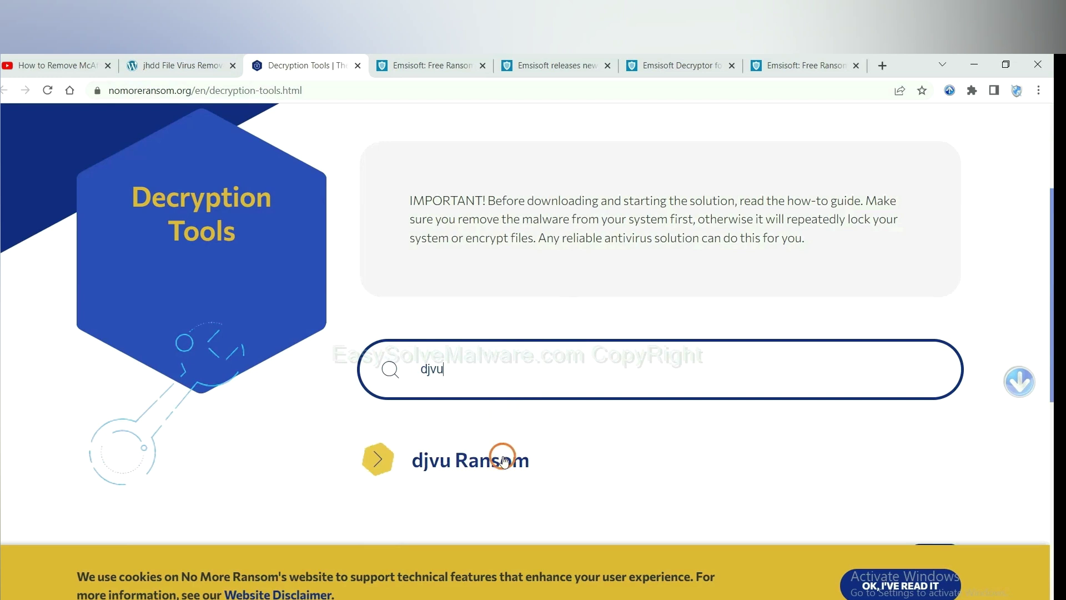
{"action": "scroll", "coordinate": [493, 419], "scroll_direction": "down", "scroll_amount": 1}
{"action": "left_click", "coordinate": [488, 393]}
{"action": "scroll", "coordinate": [575, 439], "scroll_direction": "down", "scroll_amount": 3}
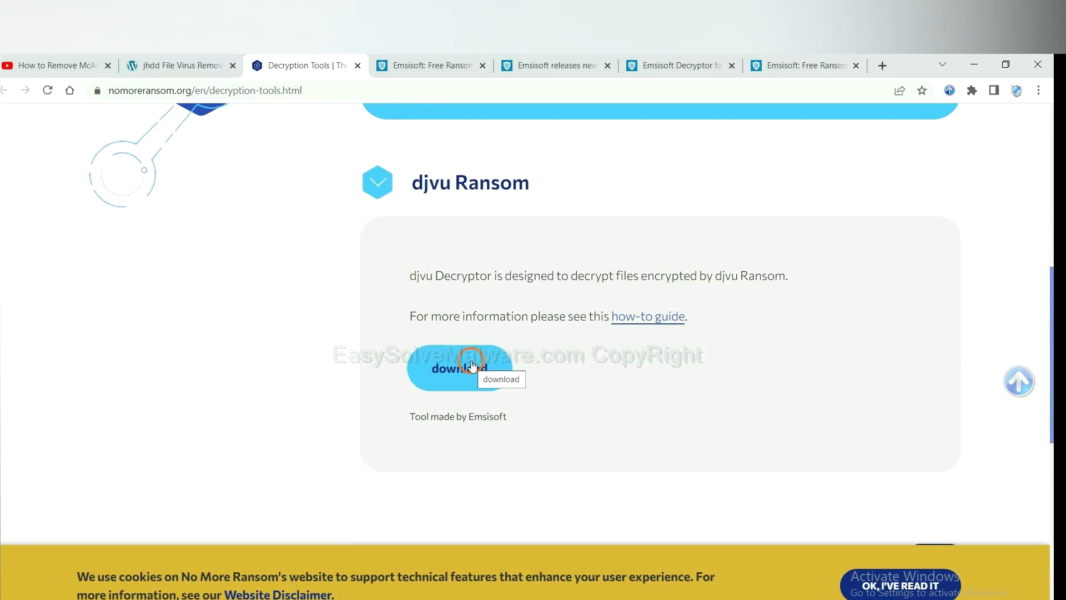
{"action": "scroll", "coordinate": [661, 362], "scroll_direction": "up", "scroll_amount": 10}
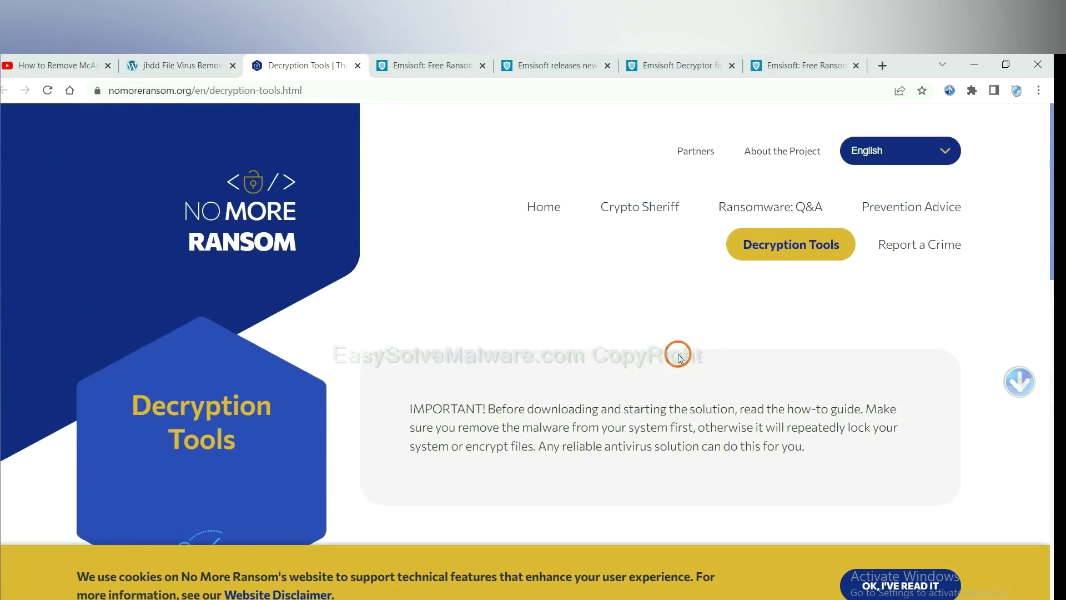